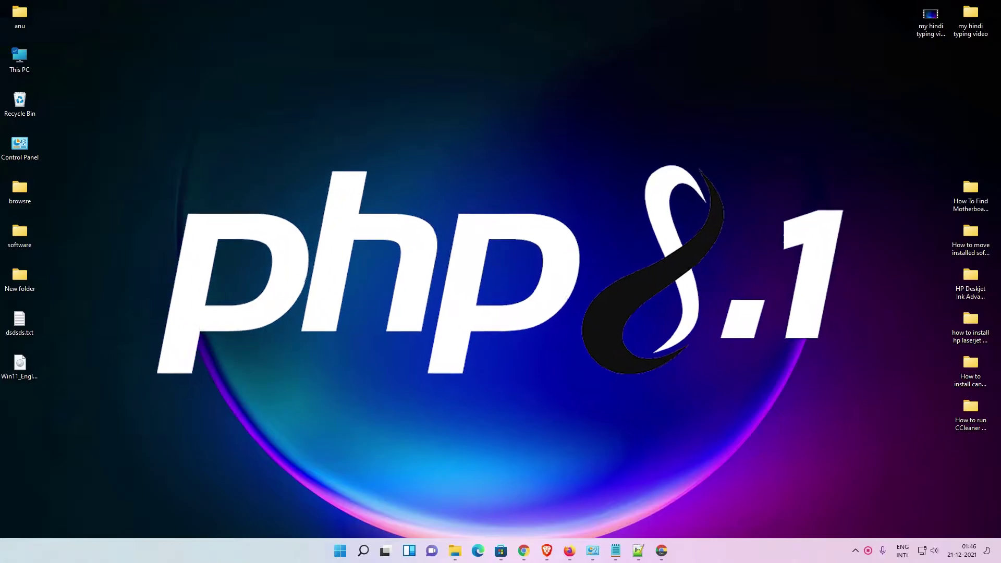
# Step: Back in Chrome, replace the old Google query with 'php' and search
pyautogui.click(661, 551)
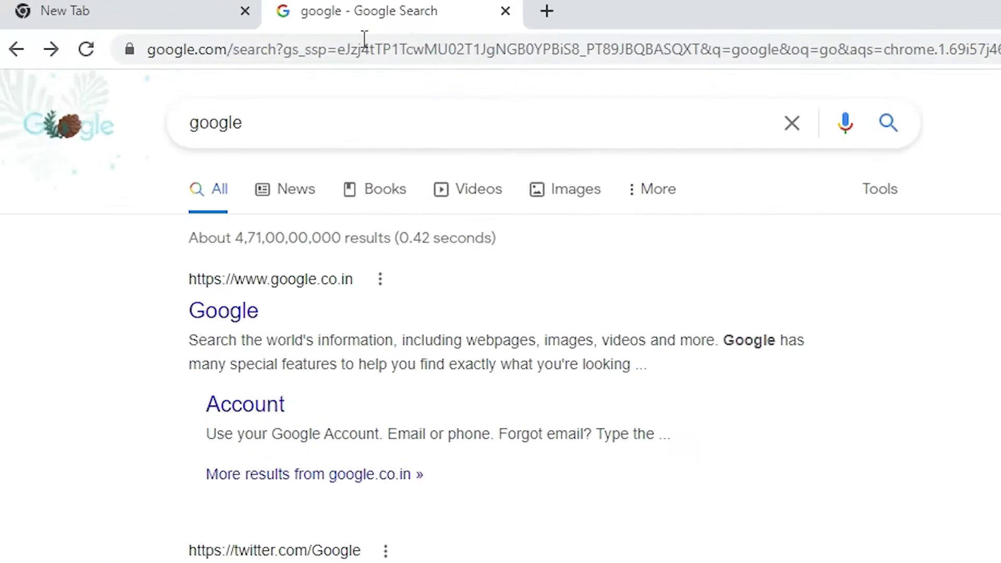
pyautogui.moveTo(252, 128); pyautogui.dragTo(224, 127)
pyautogui.doubleClick(266, 130)
pyautogui.write('p')
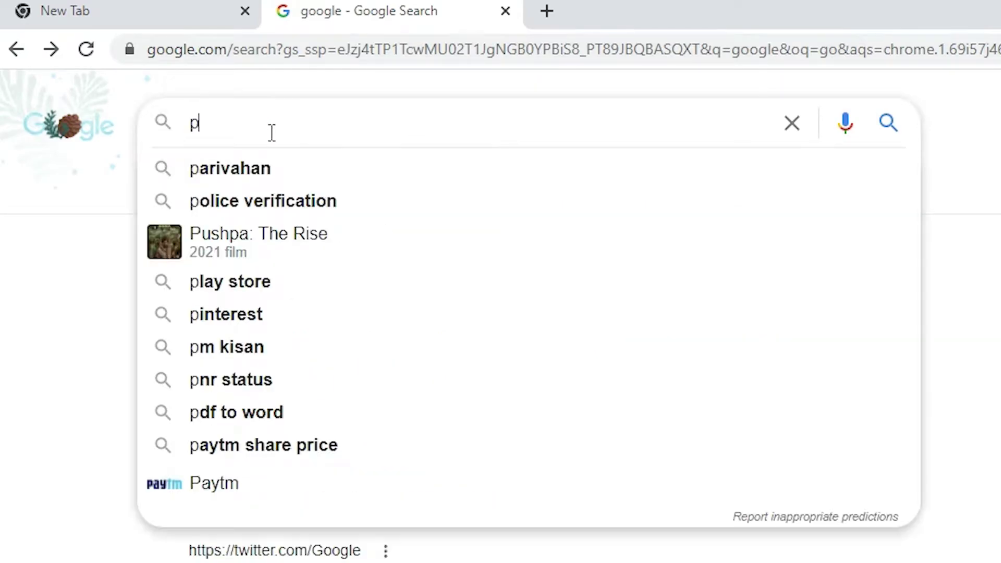
pyautogui.write('hp')
pyautogui.press('Return')
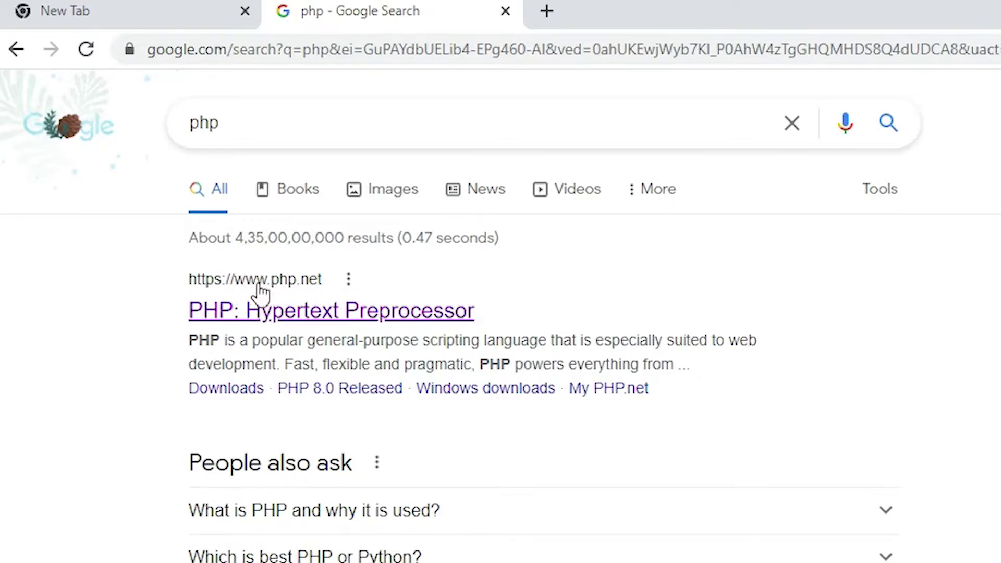
# Step: Open the php.net result in a new tab and go to its Downloads page
pyautogui.rightClick(327, 315)
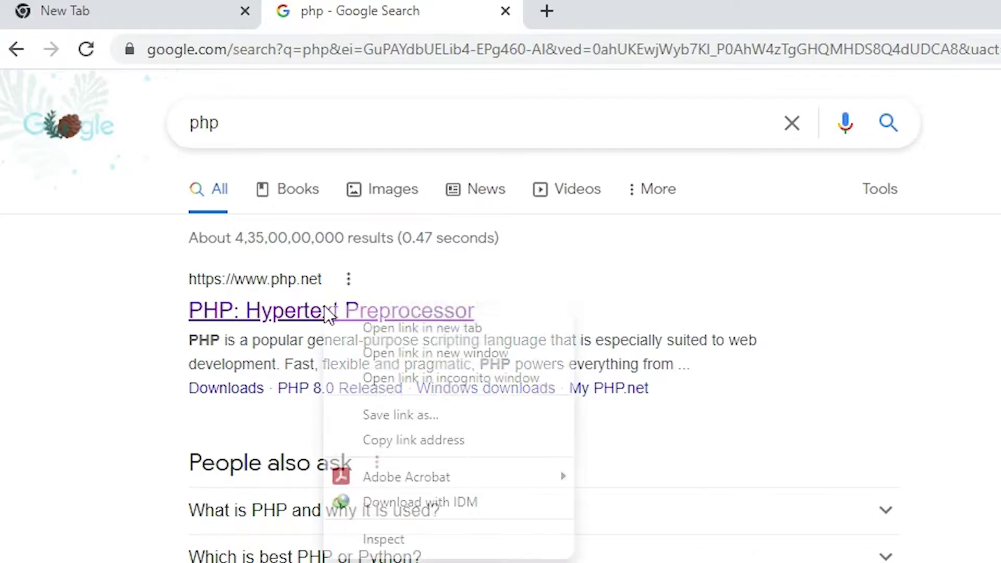
pyautogui.click(385, 324)
pyautogui.click(611, 9)
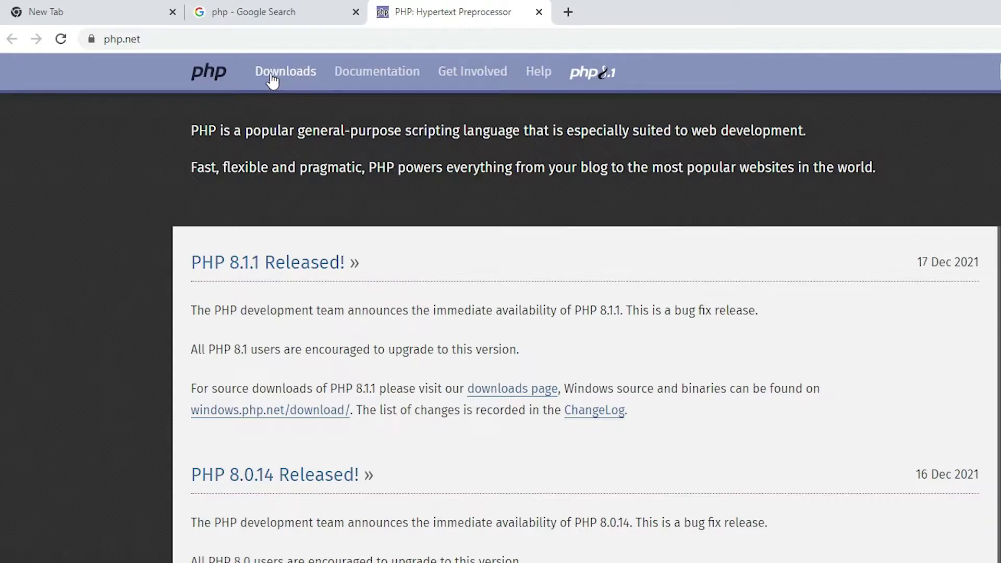
pyautogui.click(298, 79)
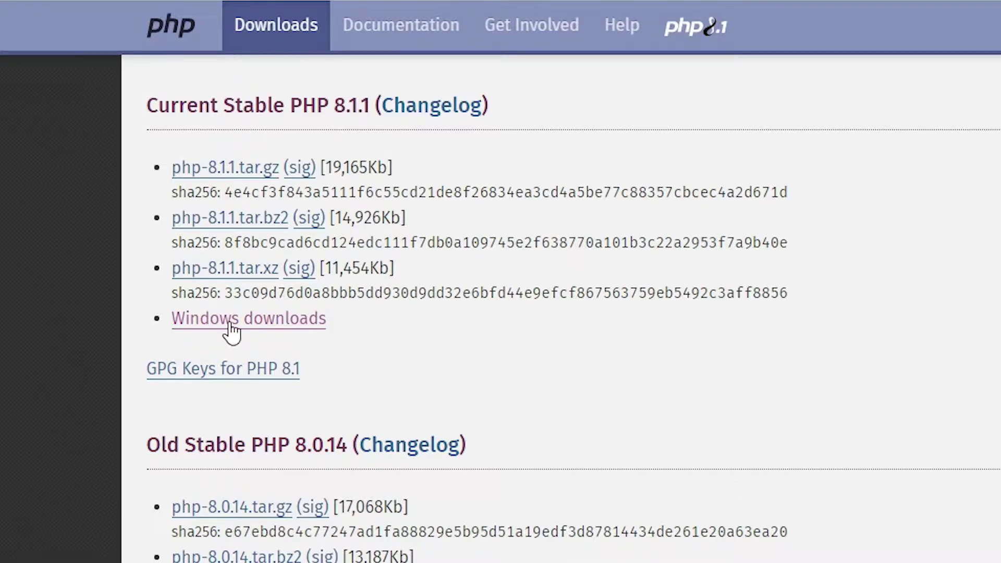
# Step: Download the PHP 8.1.1 VS16 x64 Non Thread Safe zip via IDM and minimize Chrome
pyautogui.click(231, 332)
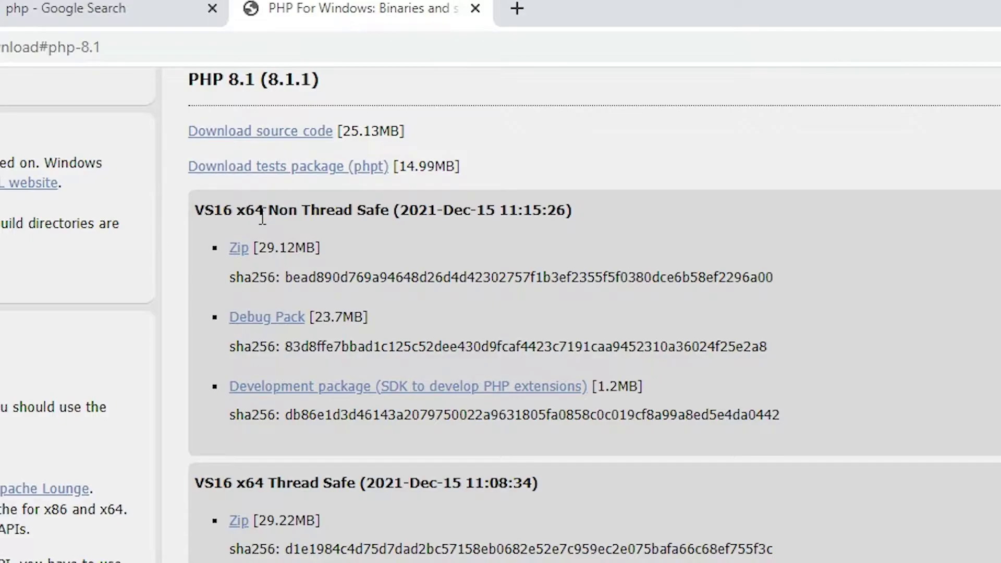
pyautogui.click(241, 256)
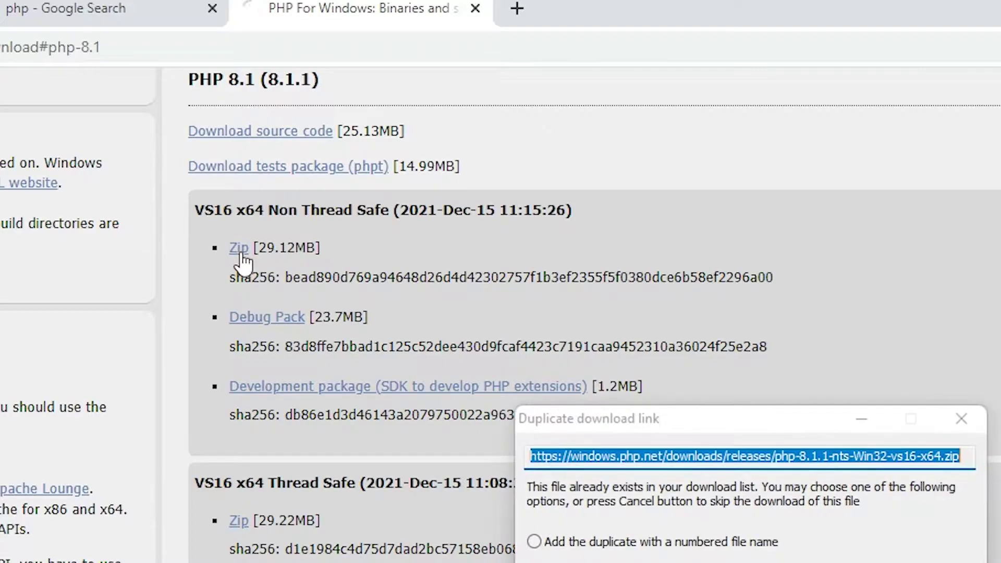
pyautogui.click(472, 308)
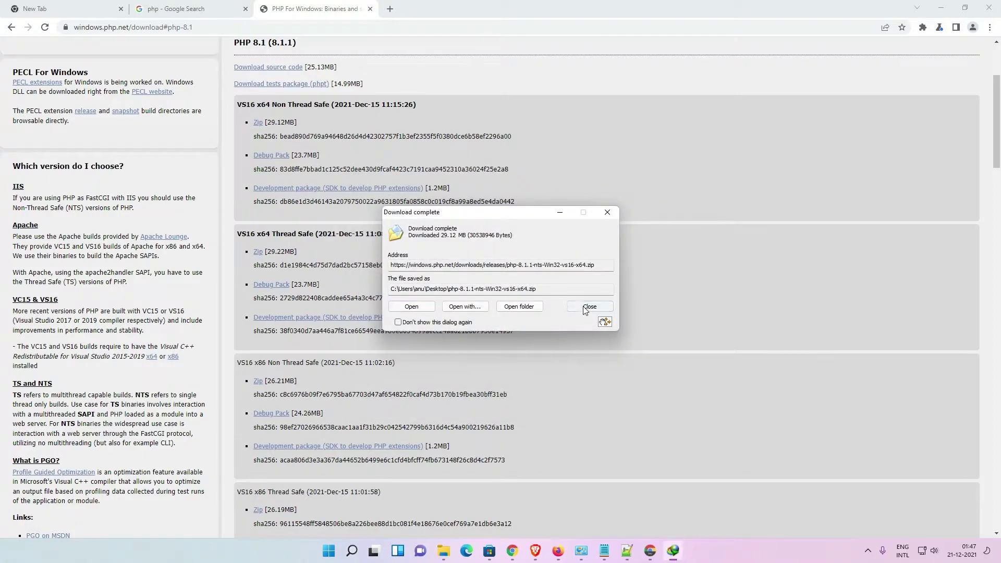
pyautogui.click(589, 308)
pyautogui.click(940, 7)
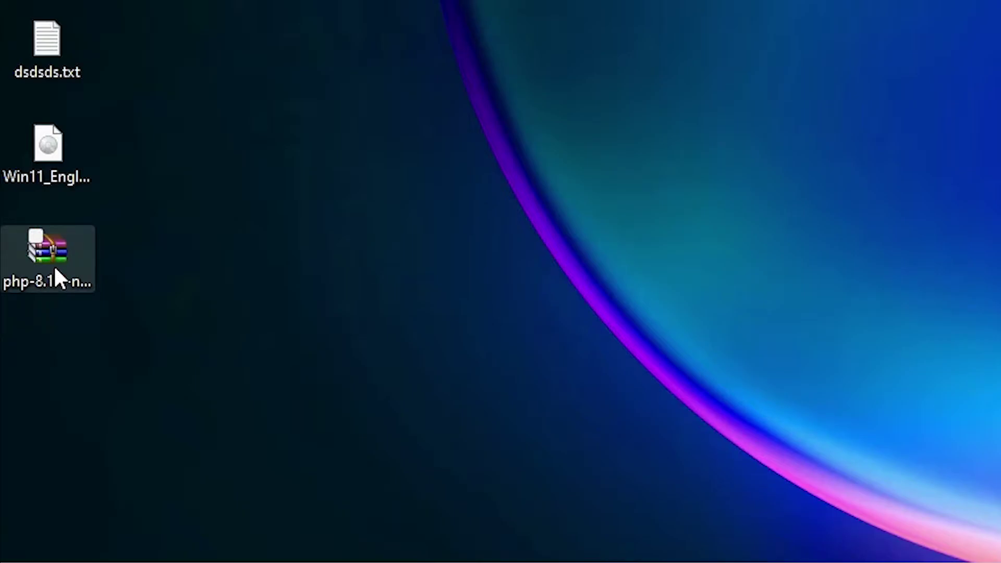
# Step: Extract the PHP zip with WinRAR into the suggested php-8.1.1-nts-Win32-vs16-x64 folder
pyautogui.click(56, 281)
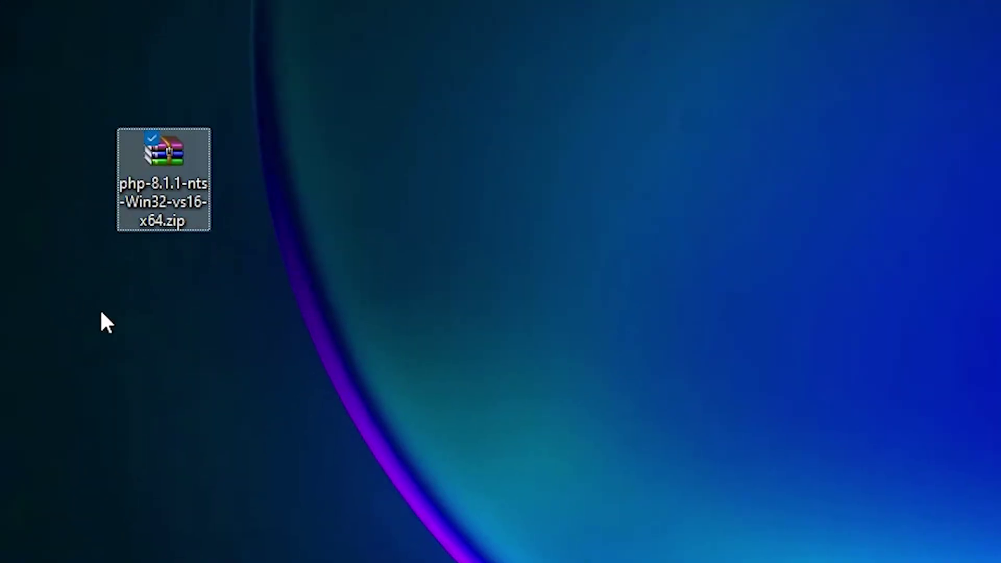
pyautogui.rightClick(147, 204)
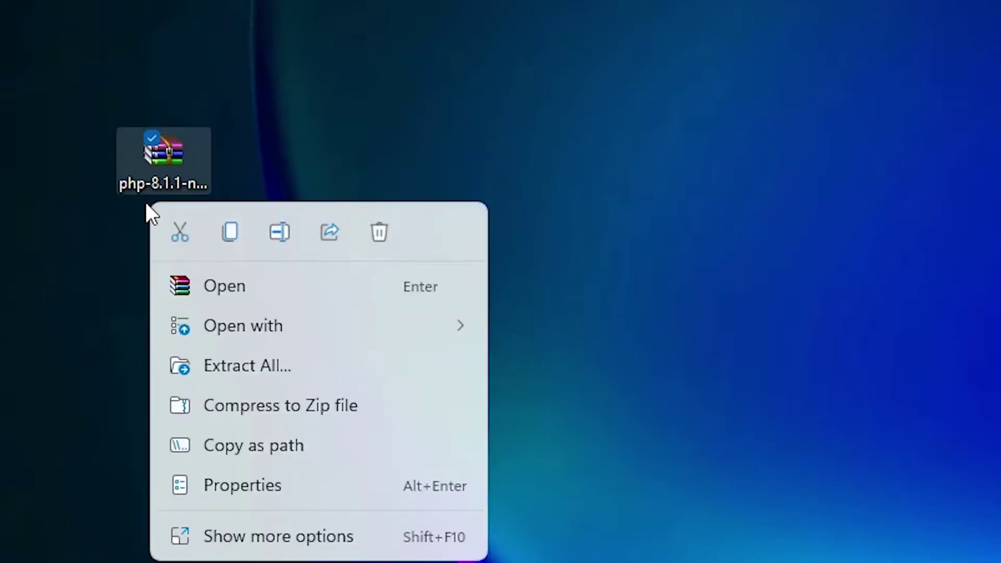
pyautogui.click(307, 535)
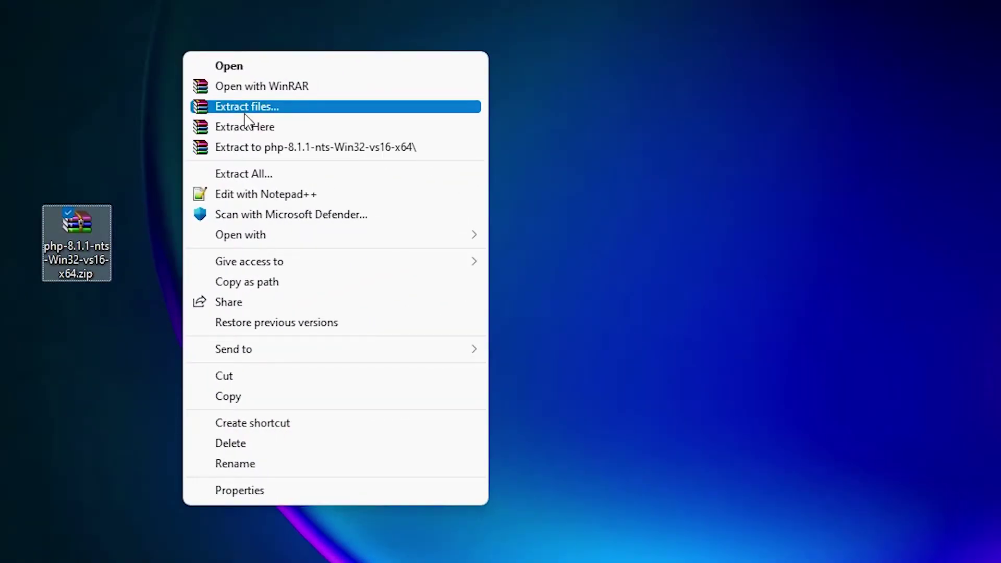
pyautogui.click(244, 113)
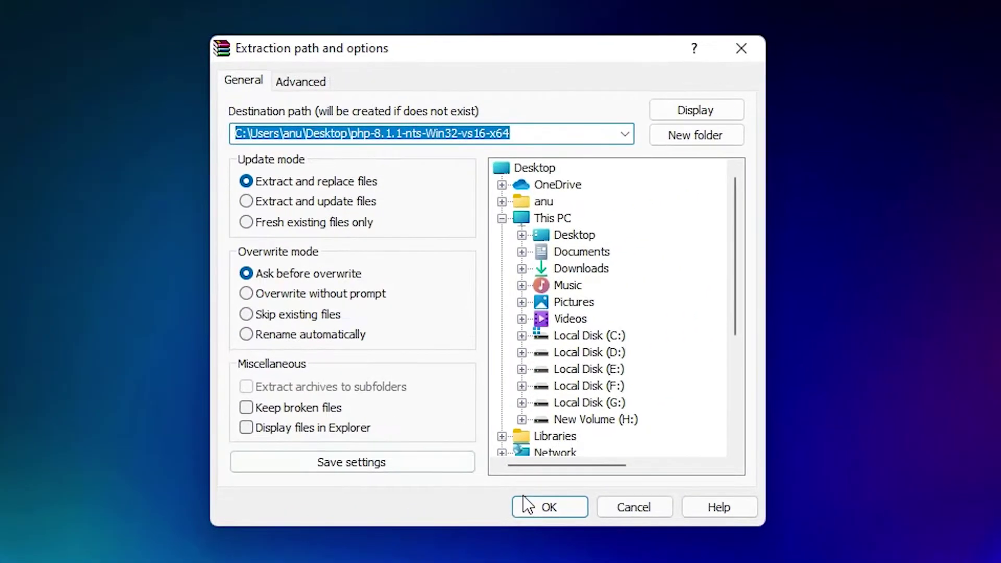
pyautogui.click(759, 408)
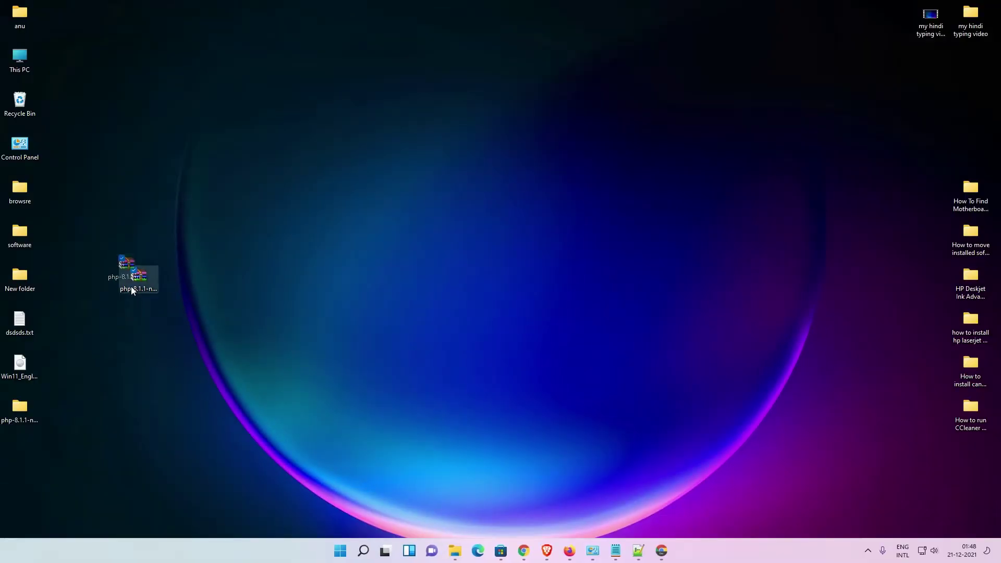
# Step: Place the extracted folder below the zip on the desktop and copy the folder
pyautogui.moveTo(131, 290); pyautogui.dragTo(94, 248)
pyautogui.moveTo(30, 415); pyautogui.dragTo(125, 334)
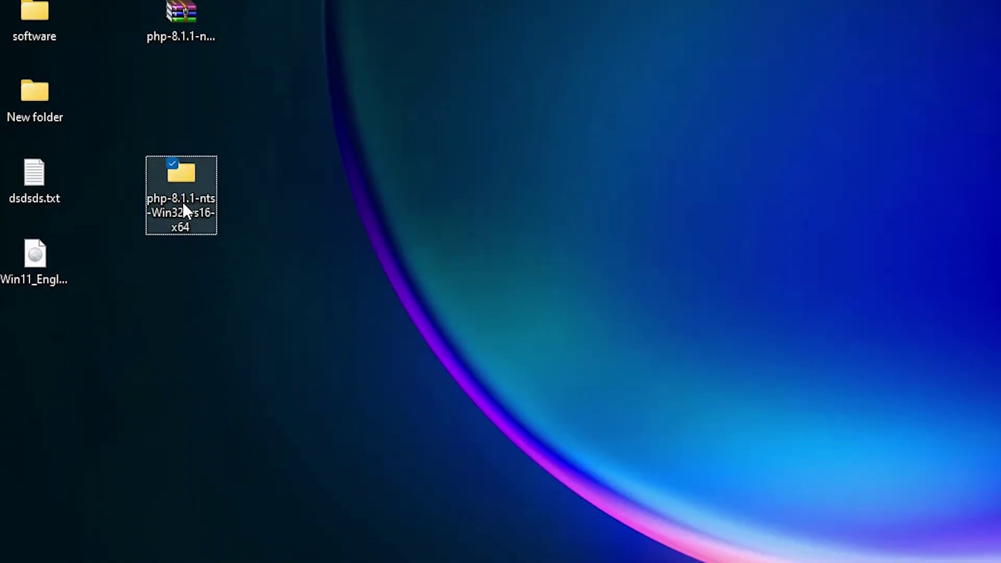
pyautogui.rightClick(183, 336)
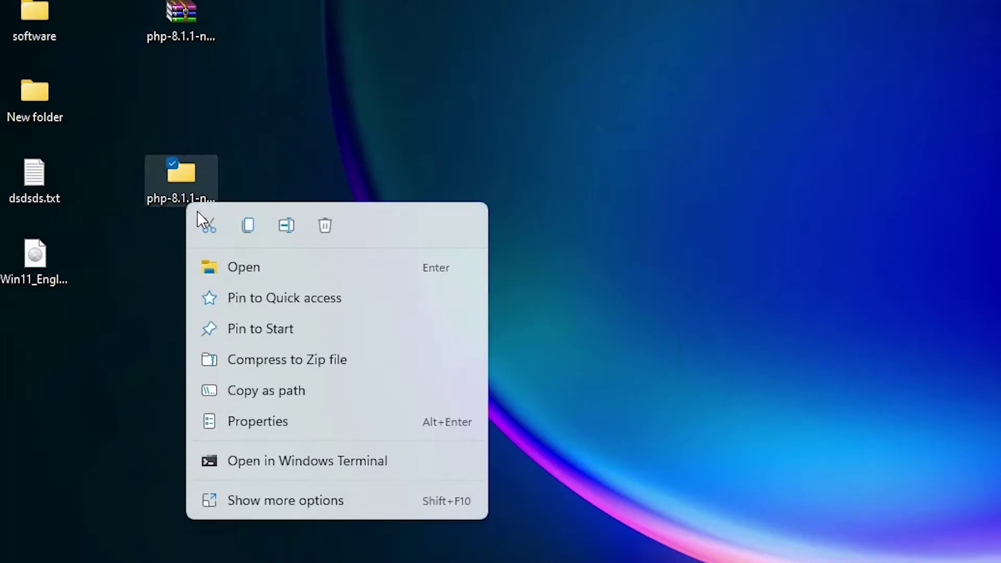
pyautogui.click(286, 501)
pyautogui.click(365, 391)
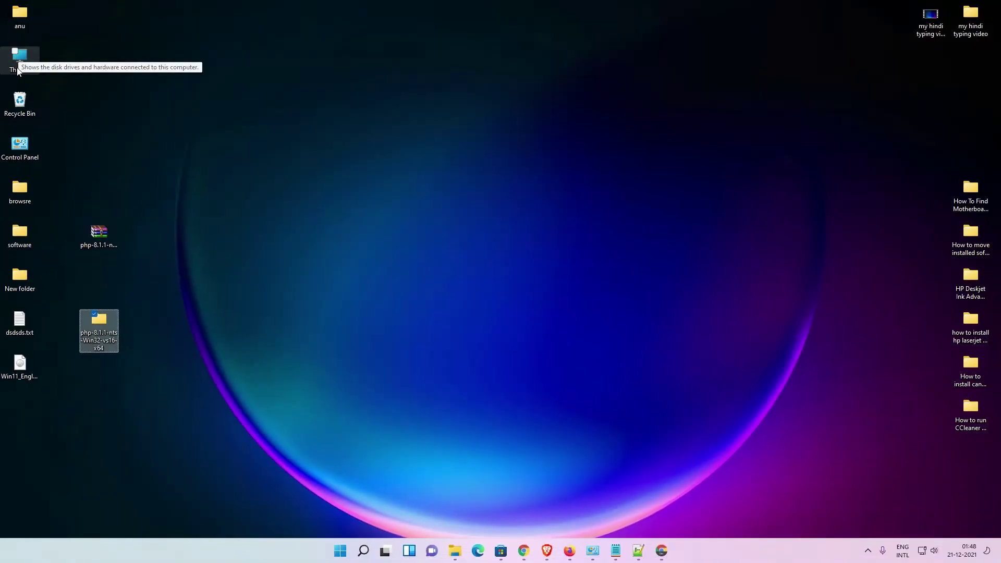
# Step: Paste the php-8.1.1-nts-Win32-vs16-x64 folder into the root of Local Disk (C:)
pyautogui.doubleClick(17, 70)
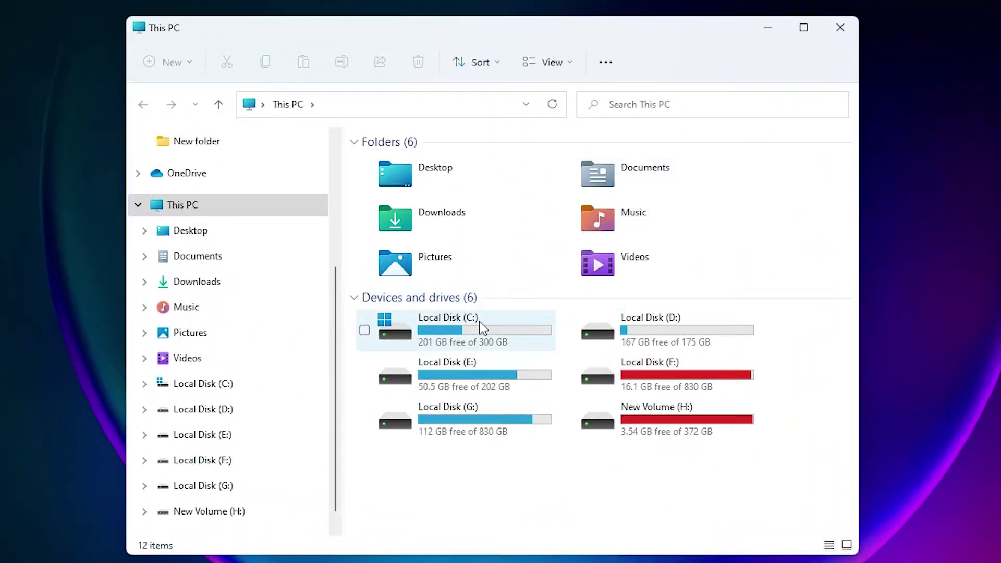
pyautogui.doubleClick(454, 317)
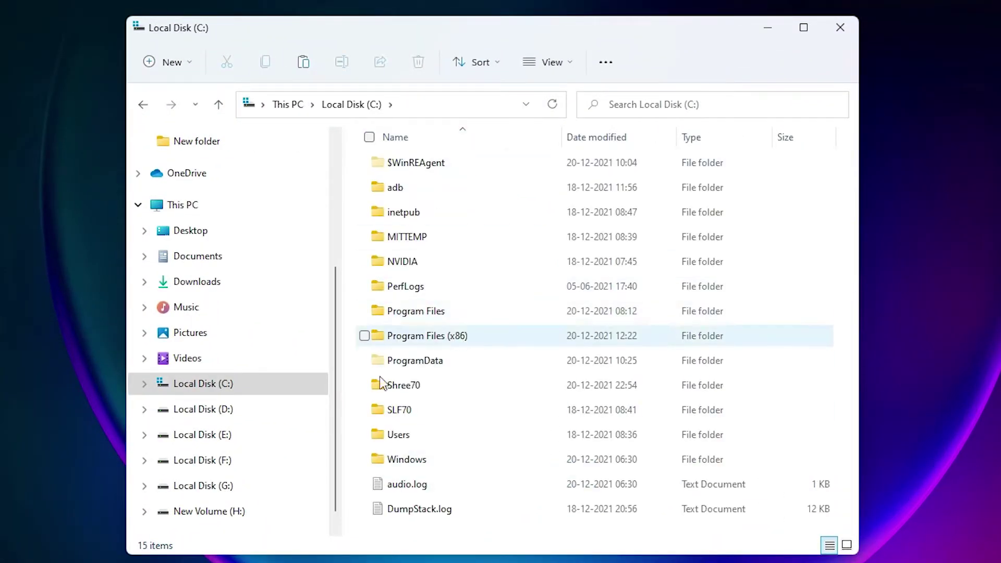
pyautogui.rightClick(351, 290)
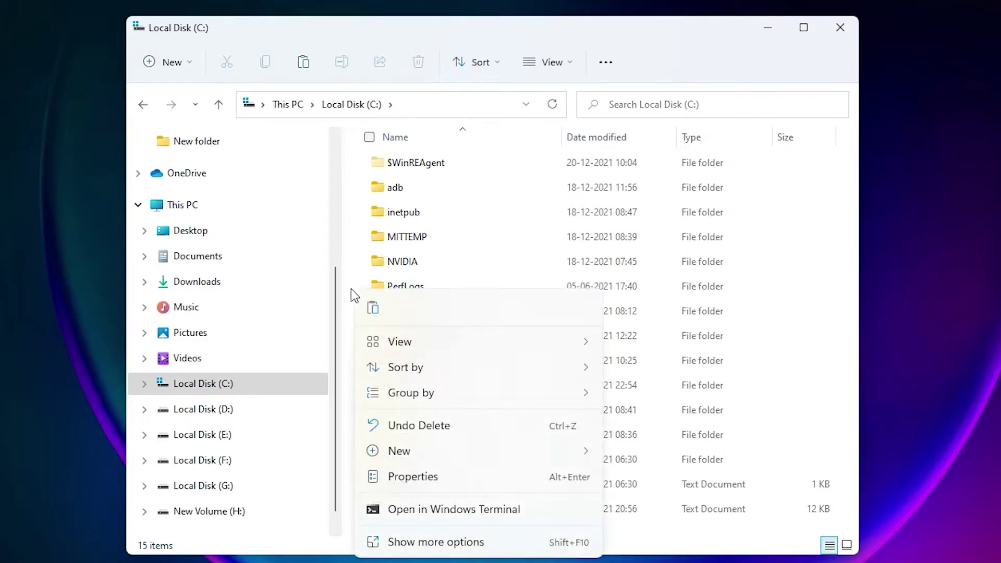
pyautogui.click(405, 542)
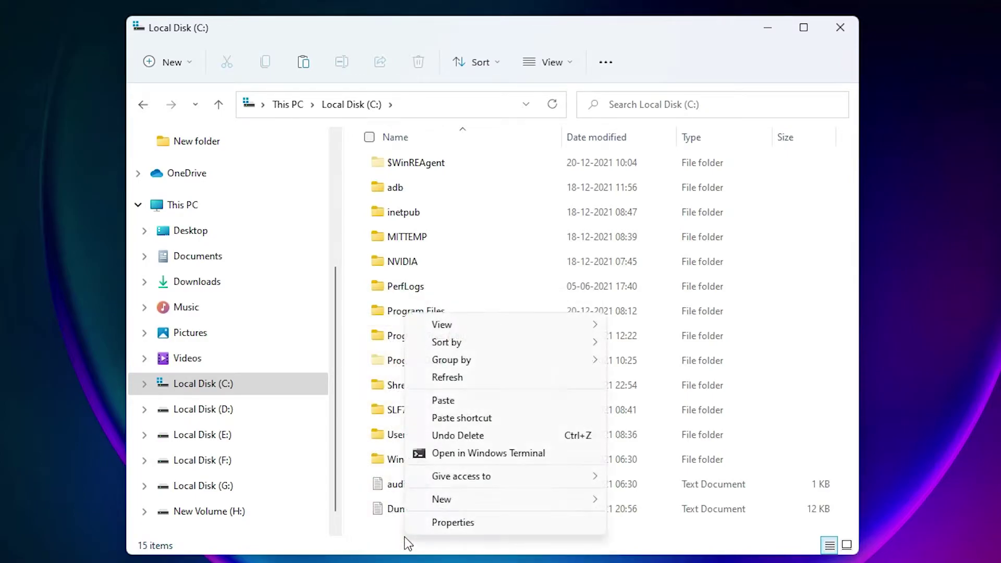
pyautogui.click(456, 401)
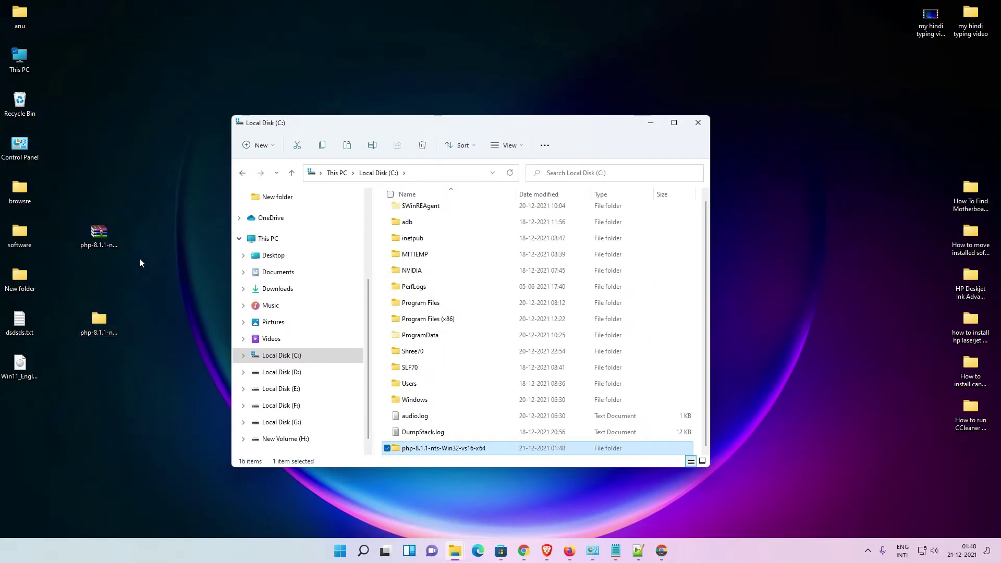
# Step: Delete the PHP zip and folder from the desktop and open the pasted folder
pyautogui.moveTo(144, 212); pyautogui.dragTo(91, 374)
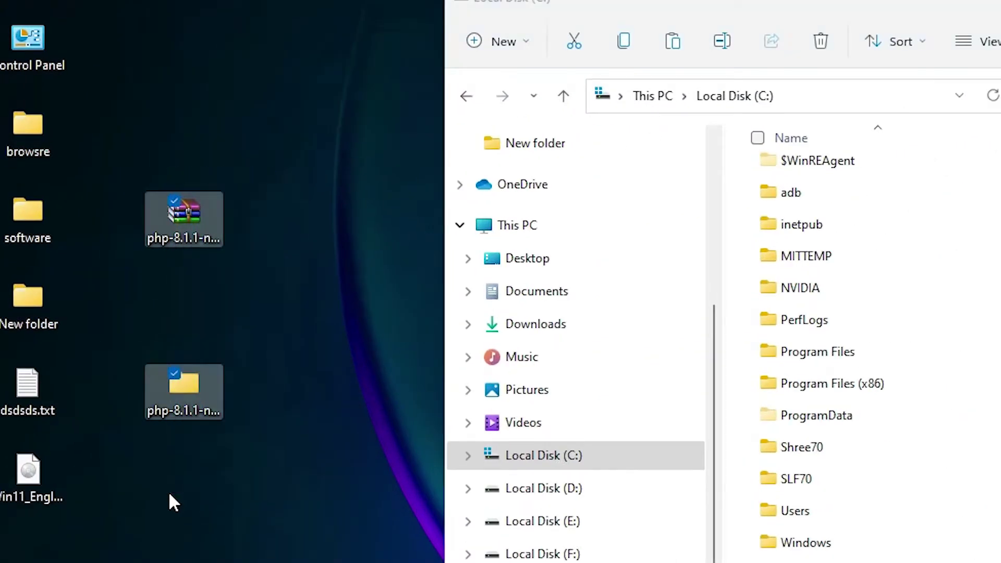
pyautogui.moveTo(289, 151); pyautogui.dragTo(143, 488)
pyautogui.press('Delete')
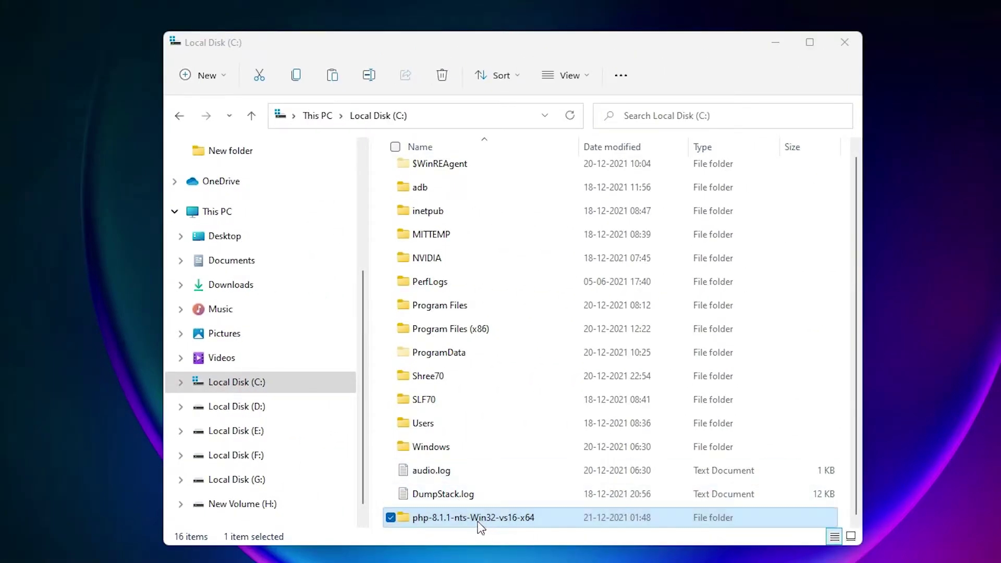
pyautogui.doubleClick(479, 518)
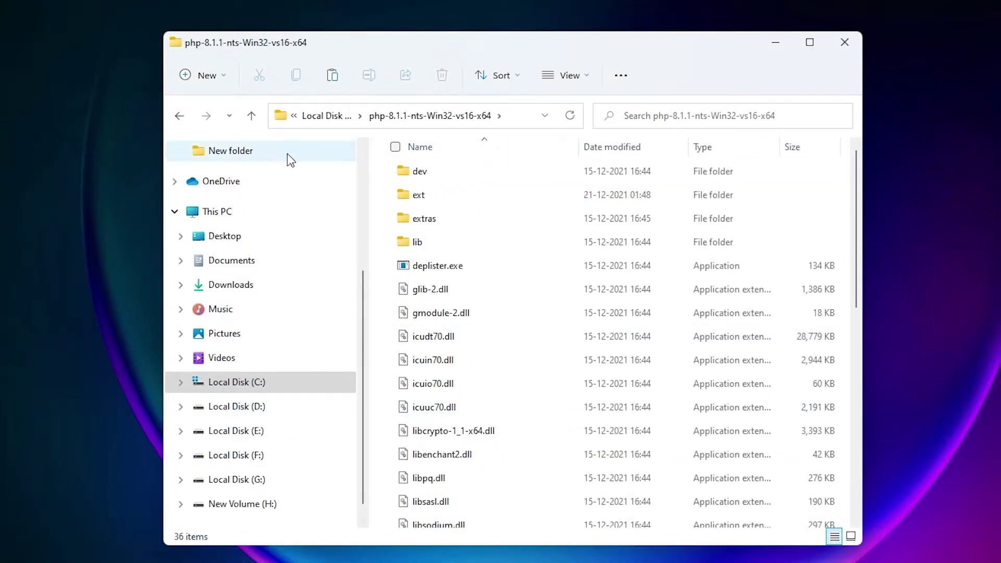
# Step: Copy the path C:\php-8.1.1-nts-Win32-vs16-x64 from Explorer's address bar, then minimize Explorer
pyautogui.click(180, 117)
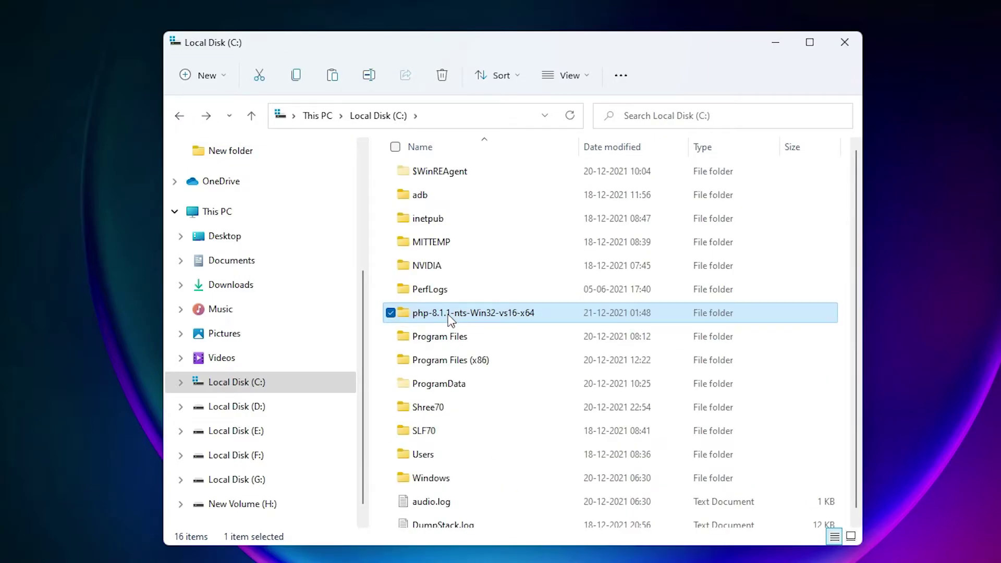
pyautogui.moveTo(459, 315)
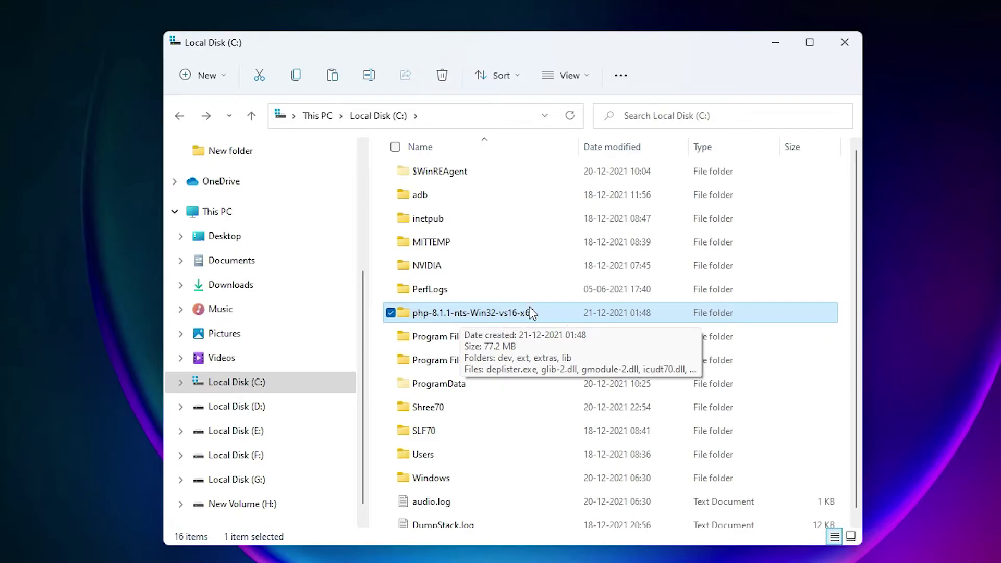
pyautogui.doubleClick(474, 313)
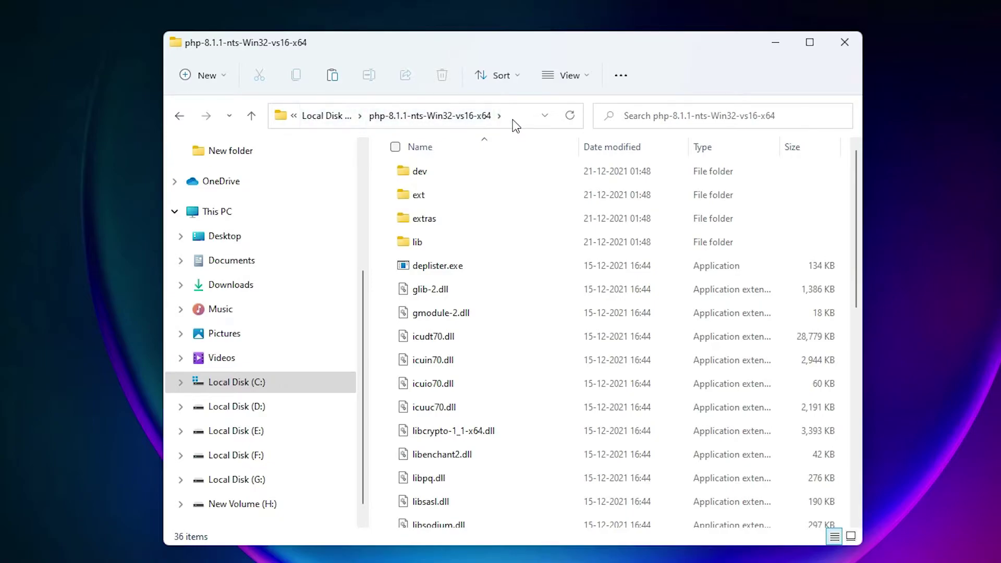
pyautogui.click(511, 118)
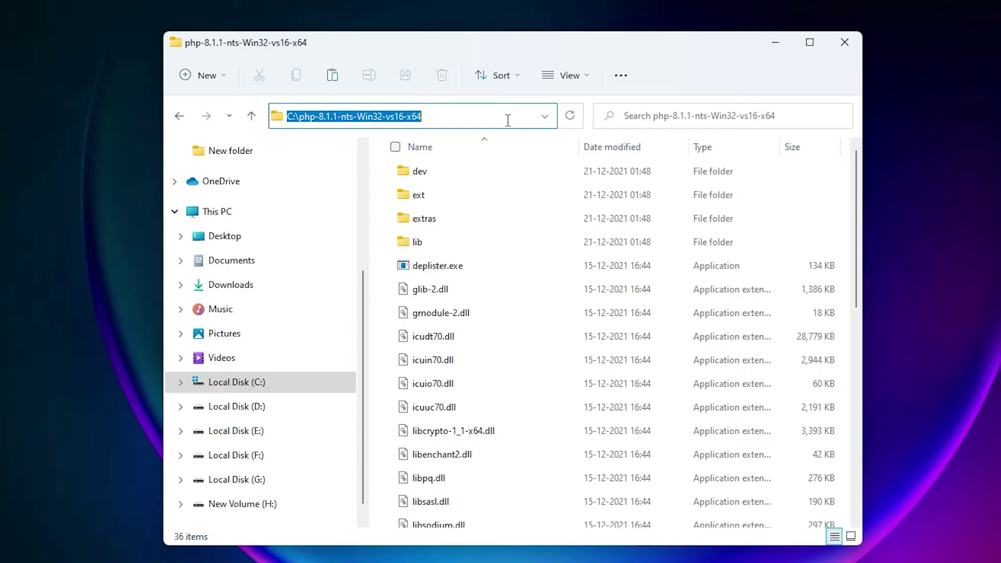
pyautogui.moveTo(463, 116); pyautogui.dragTo(278, 115)
pyautogui.rightClick(347, 113)
pyautogui.click(172, 164)
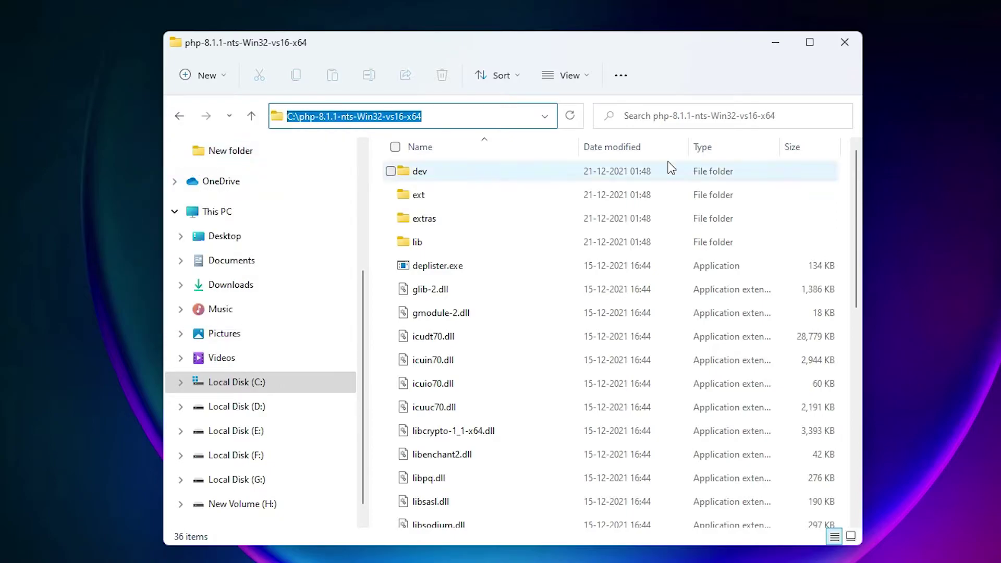
pyautogui.click(774, 45)
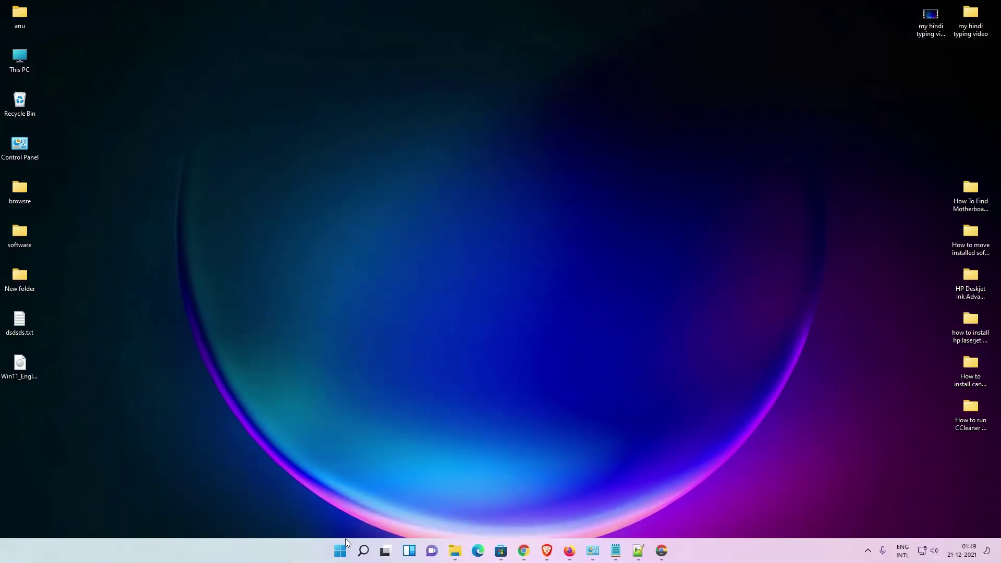
# Step: Search Start for 'en', open 'Edit the system environment variables', and centre System Properties
pyautogui.click(343, 548)
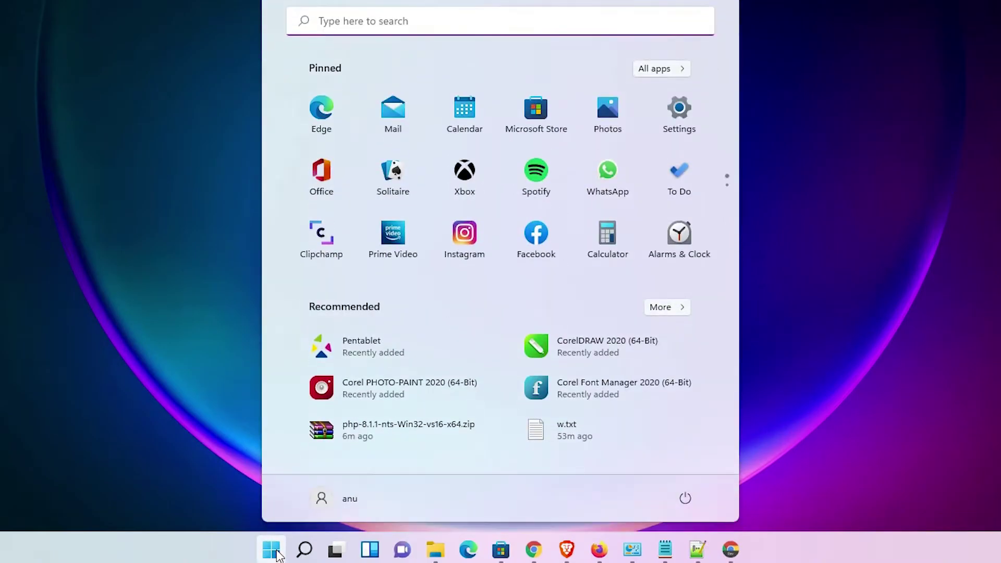
pyautogui.write('e')
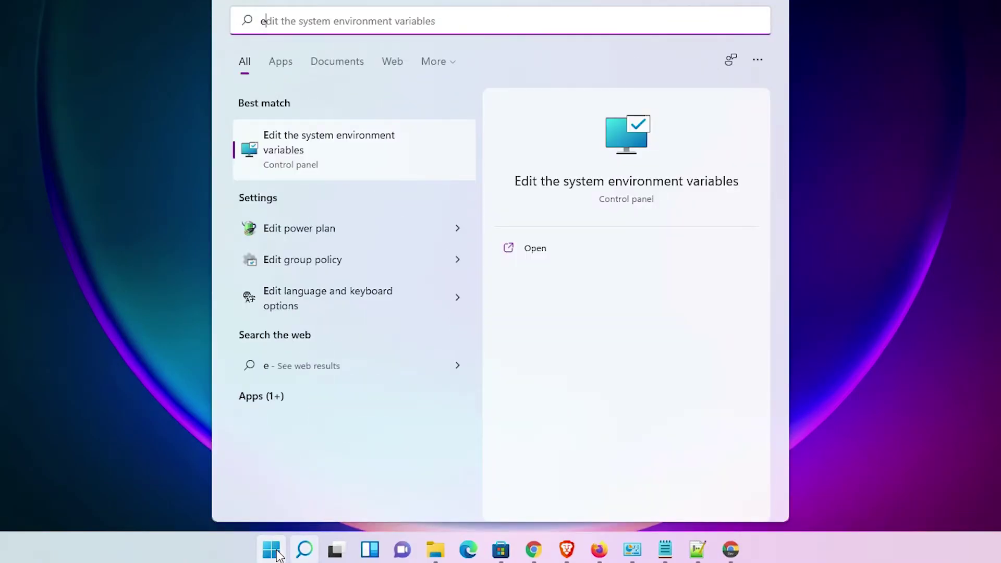
pyautogui.write('n')
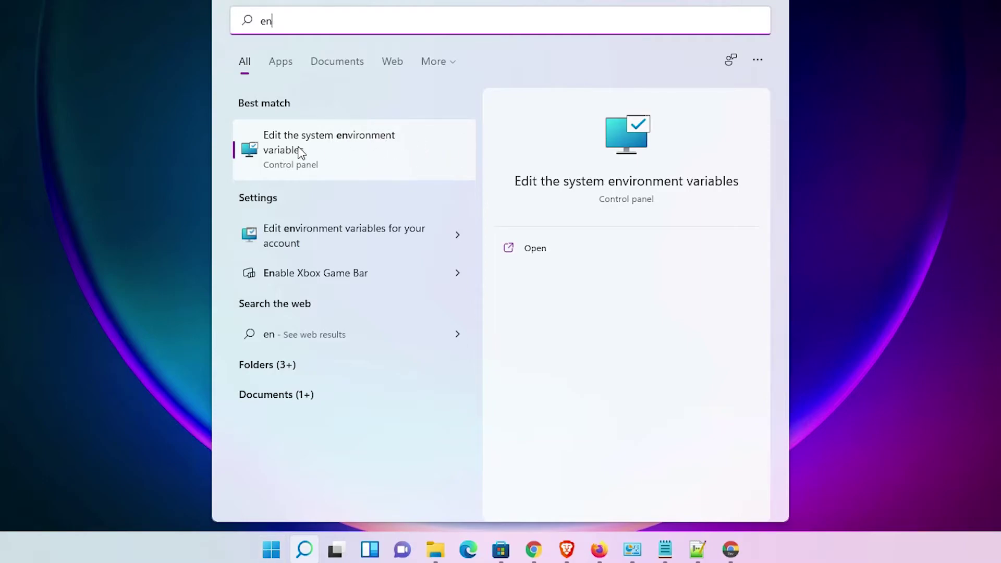
pyautogui.click(340, 145)
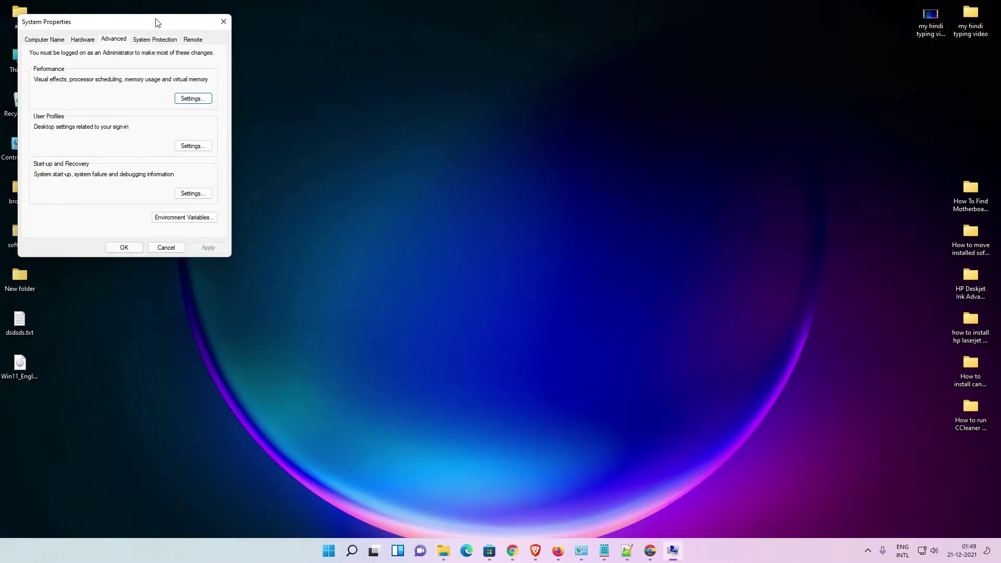
pyautogui.moveTo(157, 22); pyautogui.dragTo(507, 174)
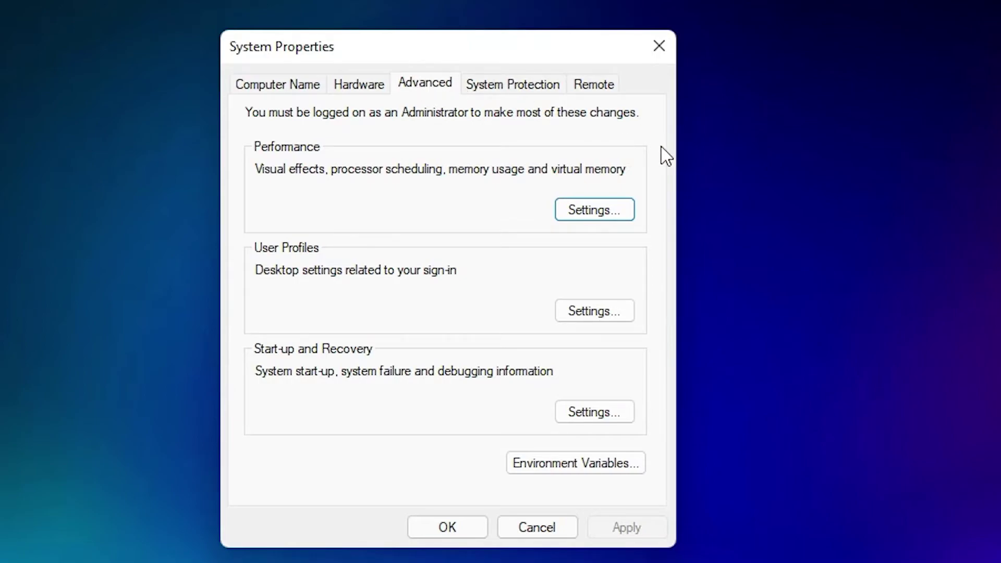
# Step: In Environment Variables, open the system Path variable for editing
pyautogui.click(608, 469)
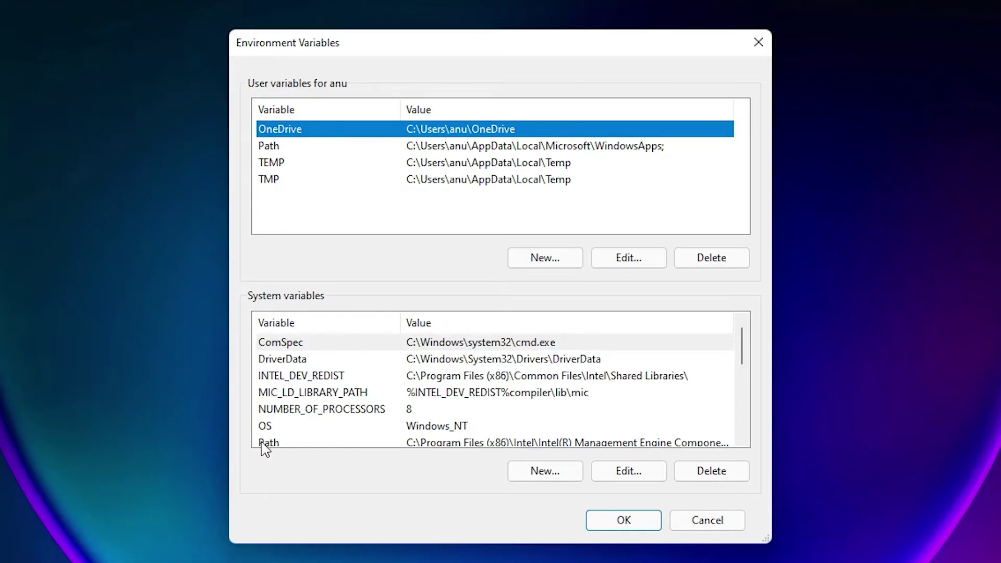
pyautogui.scroll(-1, 326, 447)
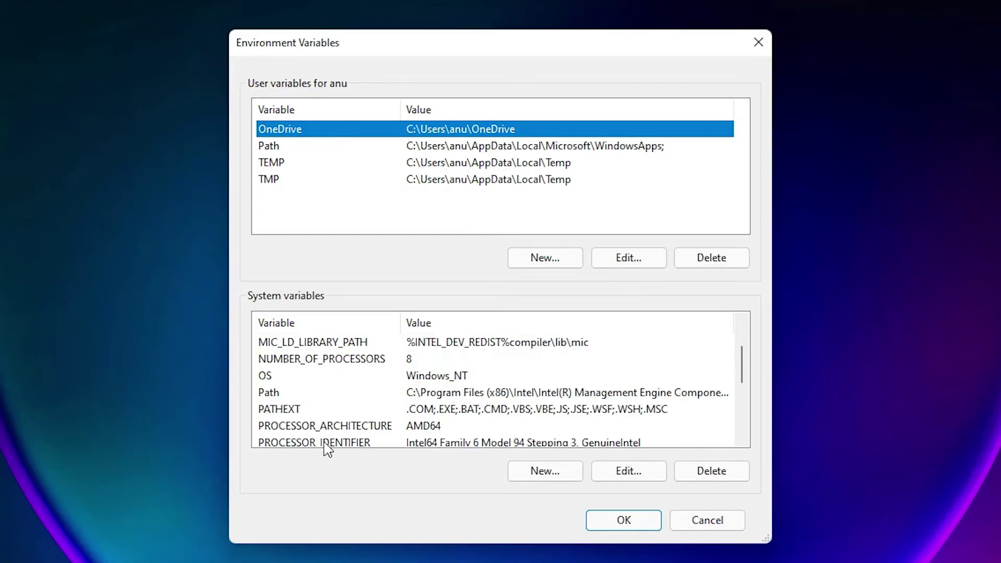
pyautogui.click(268, 393)
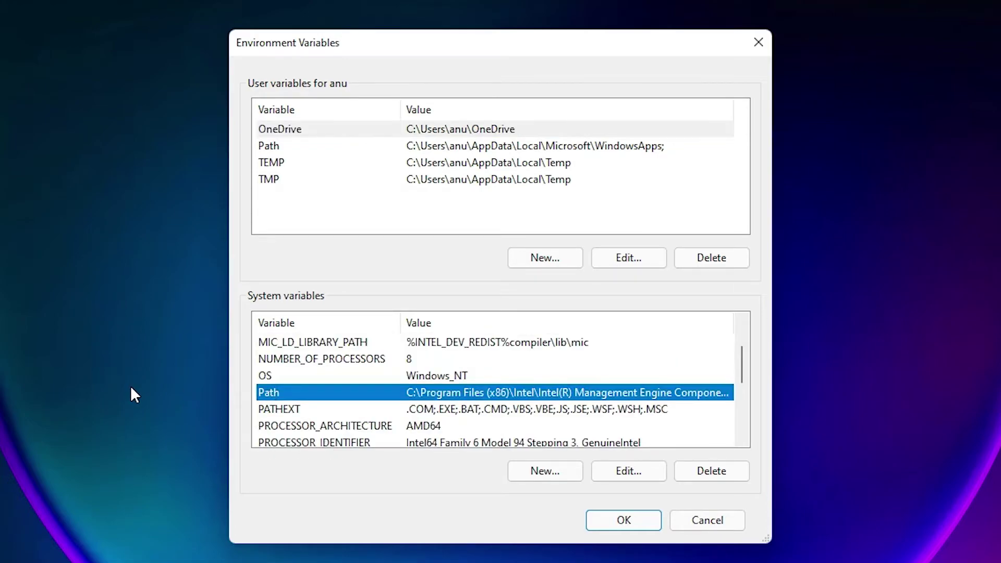
pyautogui.click(618, 472)
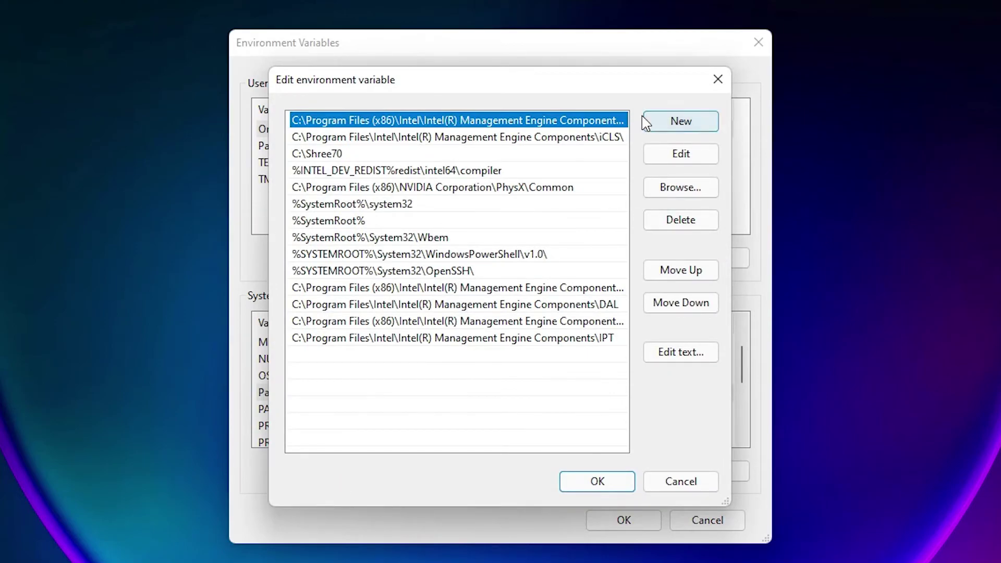
# Step: Add the pasted C:\php-8.1.1-nts-Win32-vs16-x64 entry to Path and confirm every dialog with OK
pyautogui.click(674, 124)
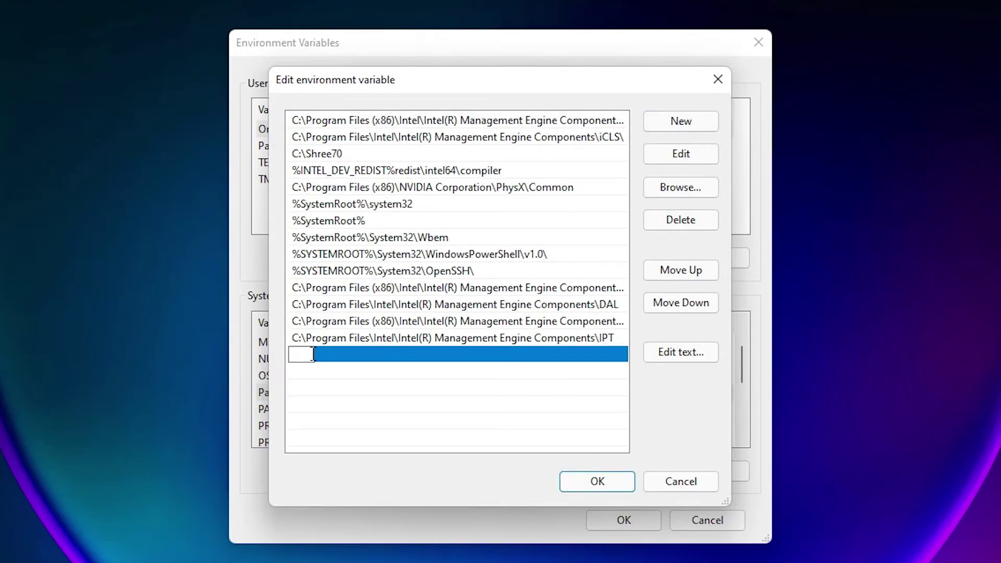
pyautogui.rightClick(296, 354)
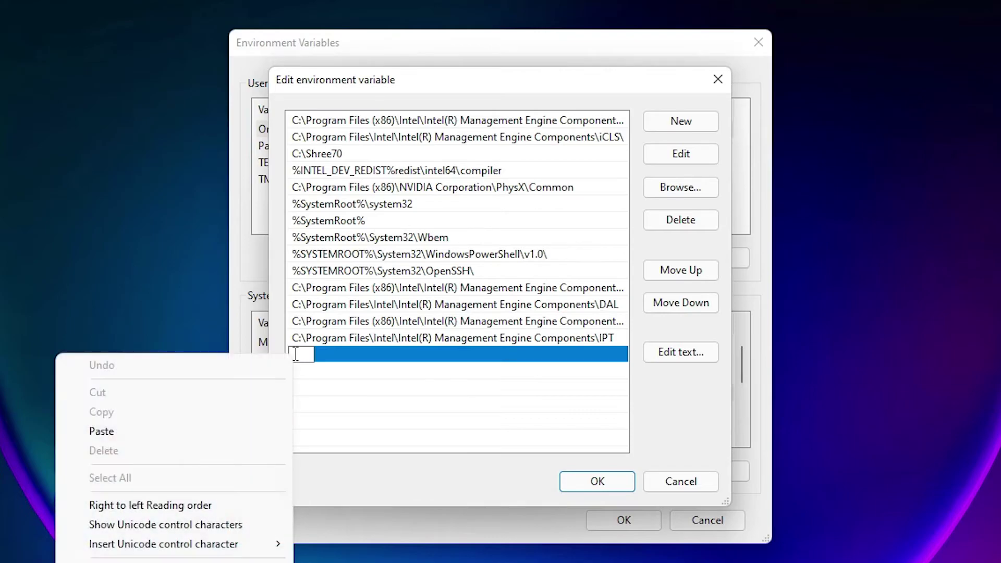
pyautogui.click(101, 432)
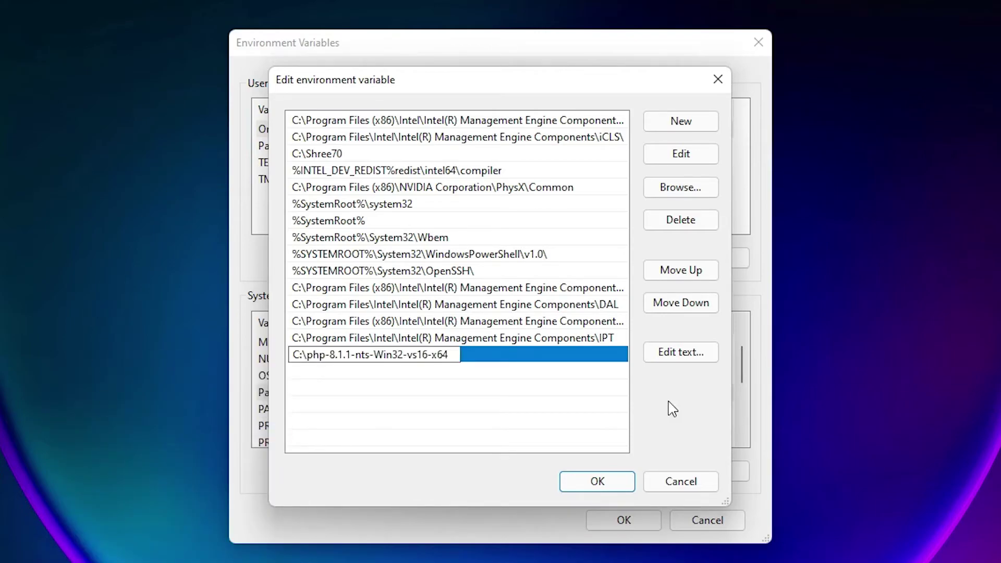
pyautogui.click(600, 492)
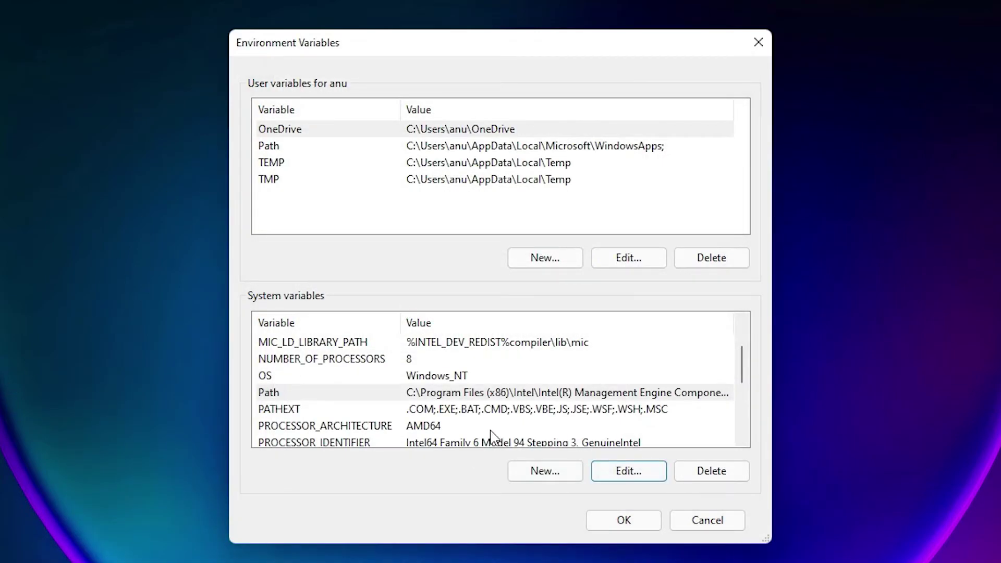
pyautogui.click(629, 519)
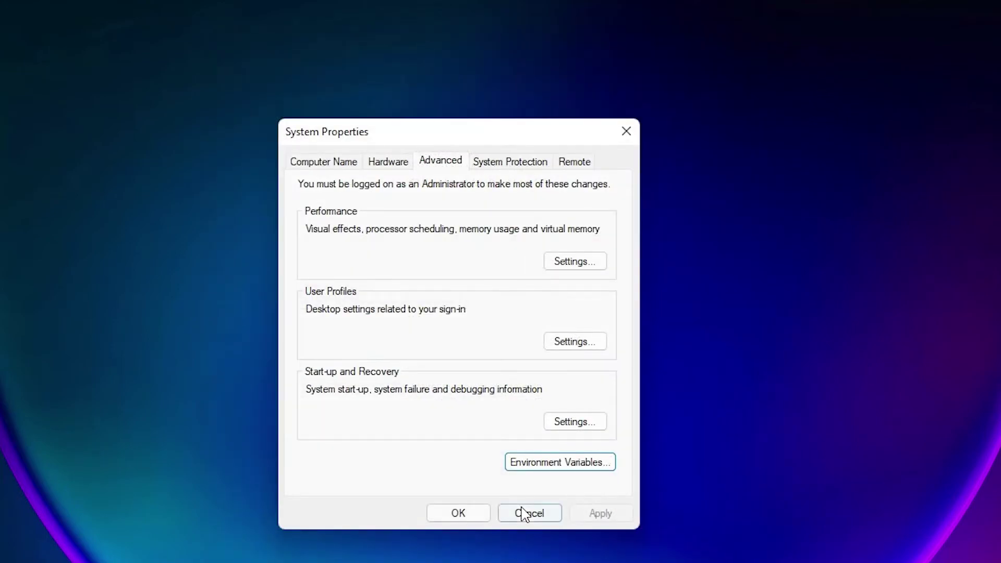
pyautogui.click(470, 512)
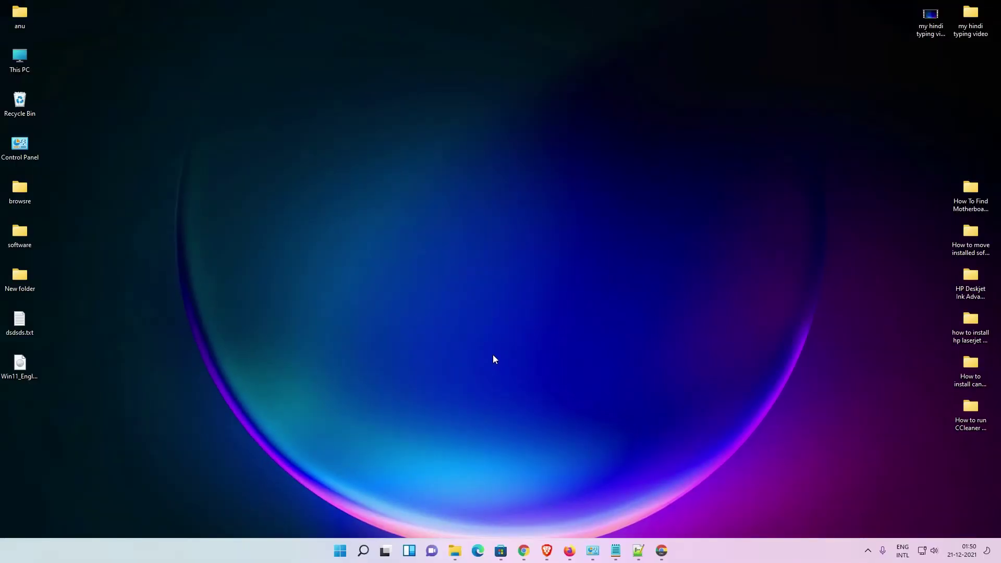
# Step: Launch Command Prompt from a 'cmd' Start search and run php -v, showing PHP 8.1.1
pyautogui.click(339, 551)
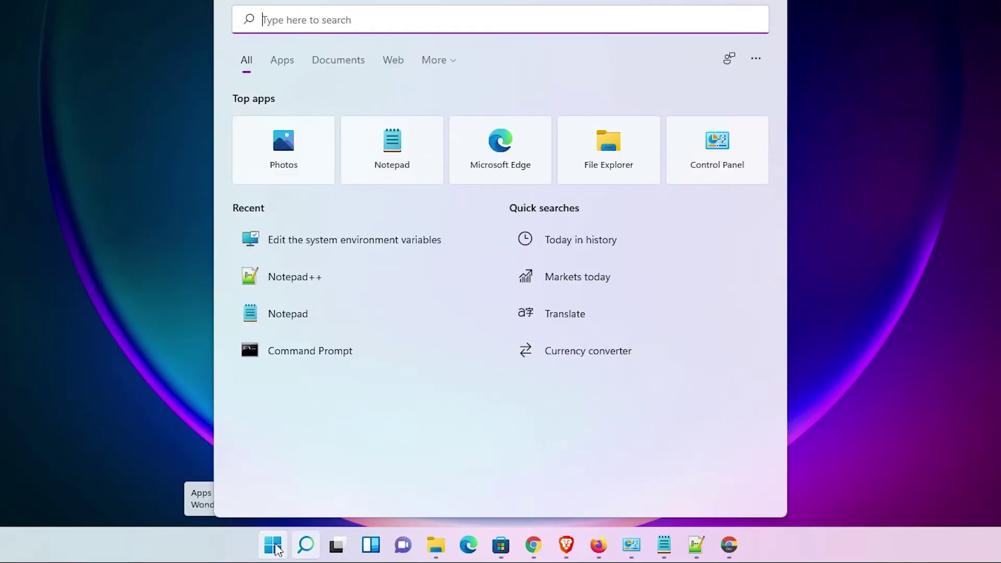
pyautogui.click(271, 541)
pyautogui.click(276, 546)
pyautogui.click(276, 549)
pyautogui.write('cmd')
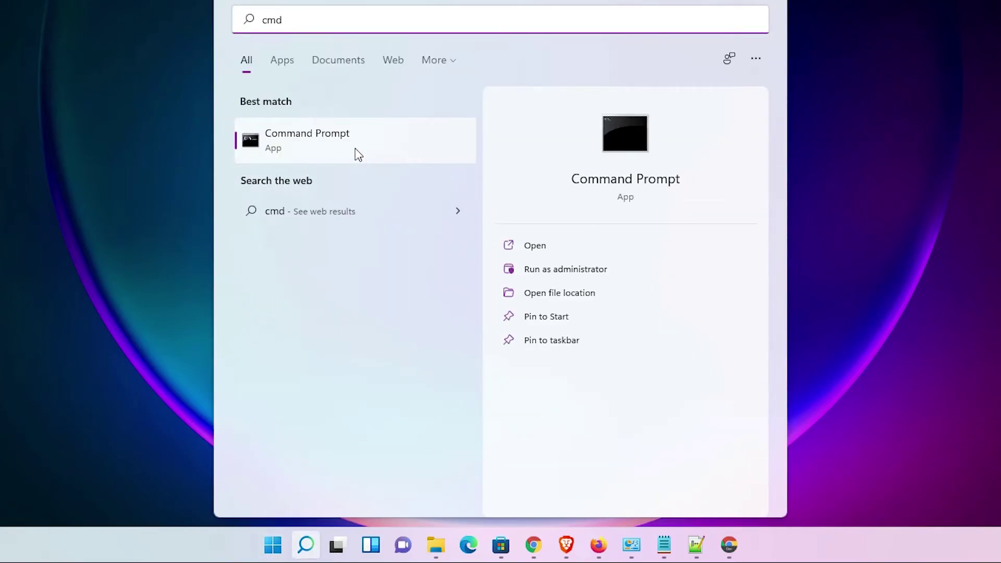
pyautogui.click(357, 155)
pyautogui.moveTo(340, 40); pyautogui.dragTo(548, 188)
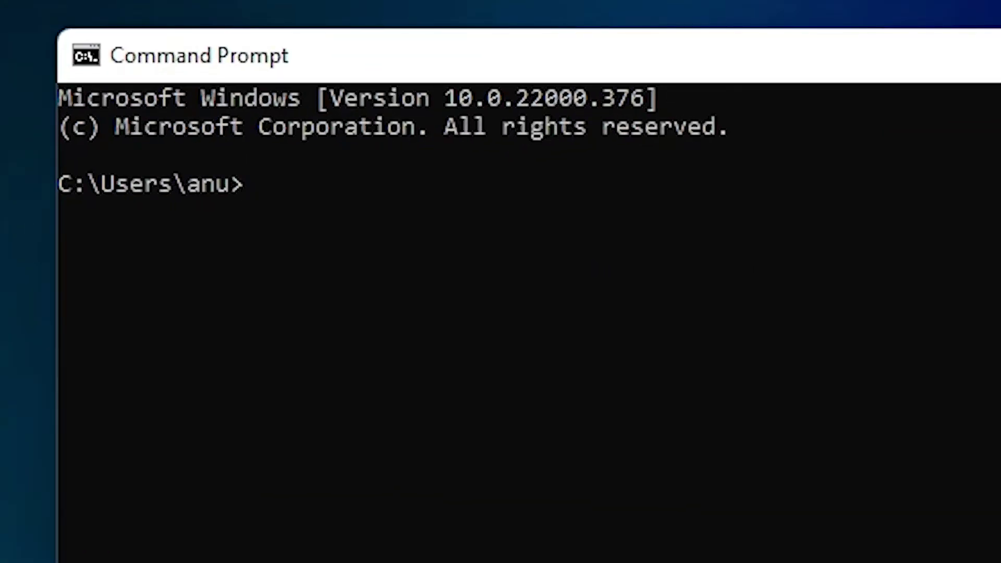
pyautogui.write('php ')
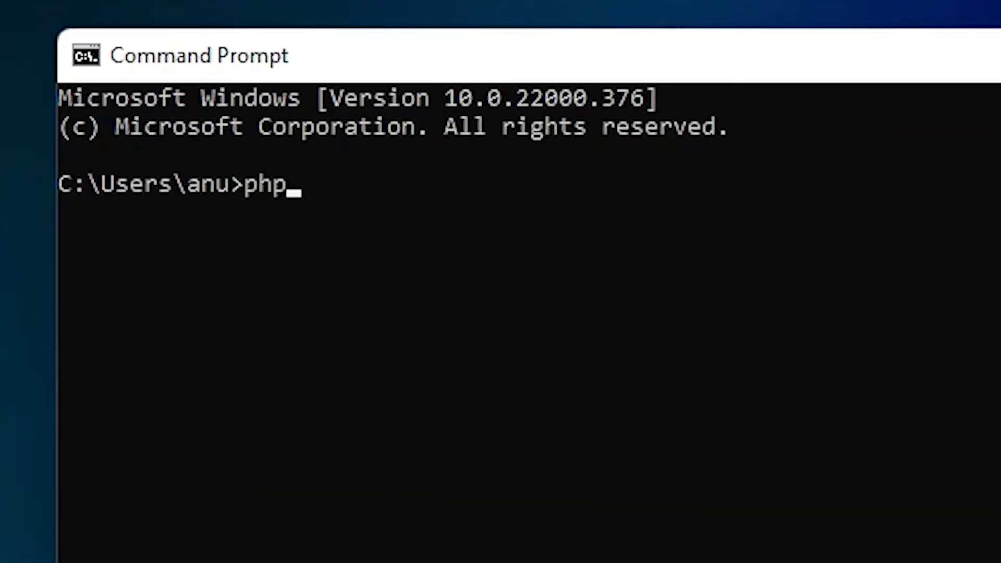
pyautogui.write('-v')
pyautogui.press('Return')
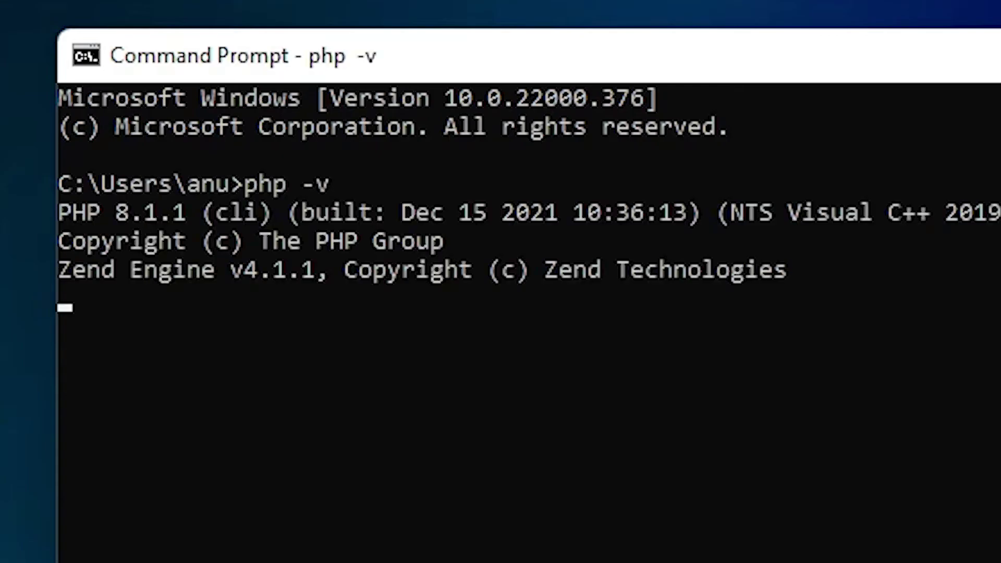